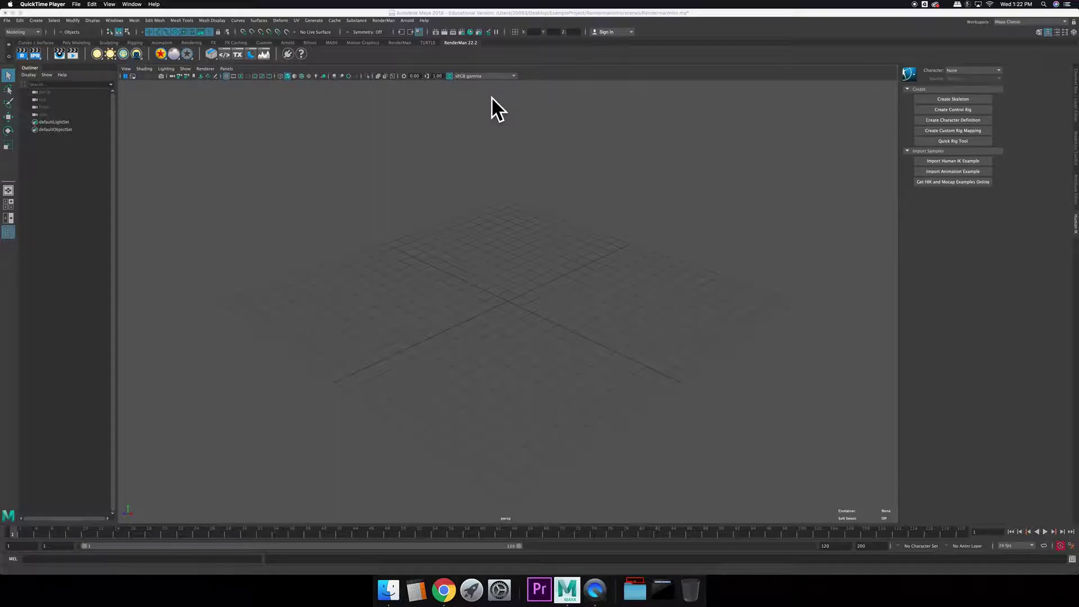
- Check the Loaded and Auto load settings of RenderMan_for_Maya.py in the Plug-in Manager, and close the manager
{"action": "left_click", "coordinate": [340, 107]}
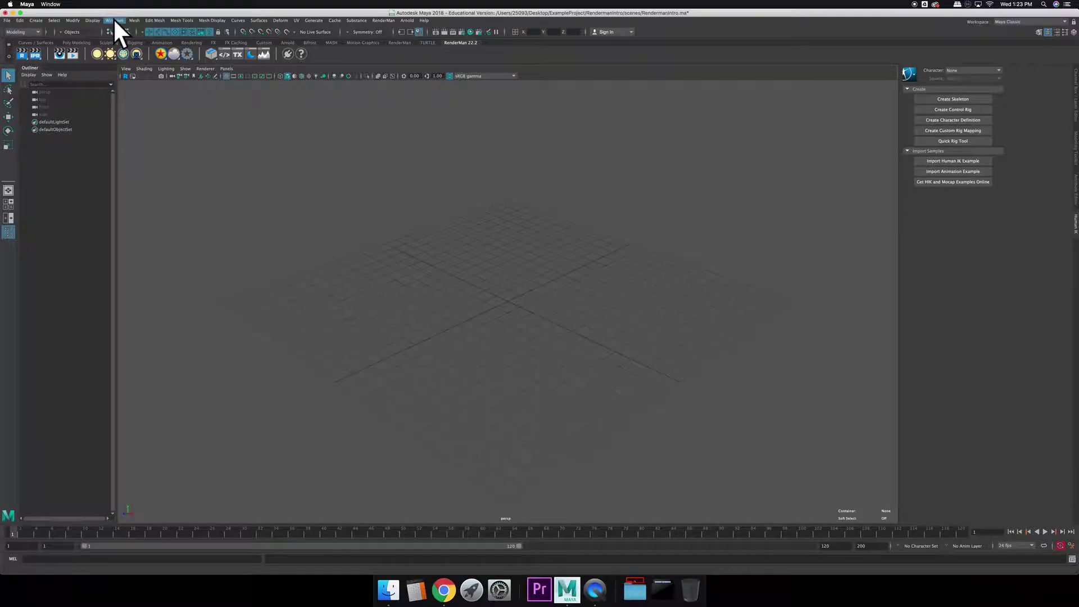
{"action": "left_click", "coordinate": [114, 21]}
{"action": "mouse_move", "coordinate": [152, 90]}
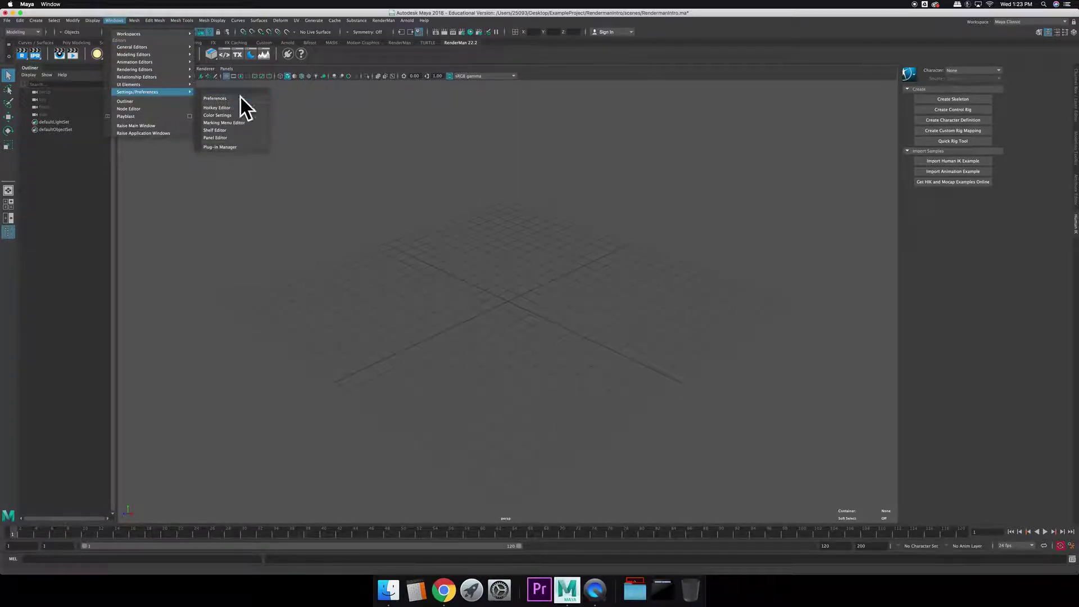
{"action": "left_click", "coordinate": [238, 147]}
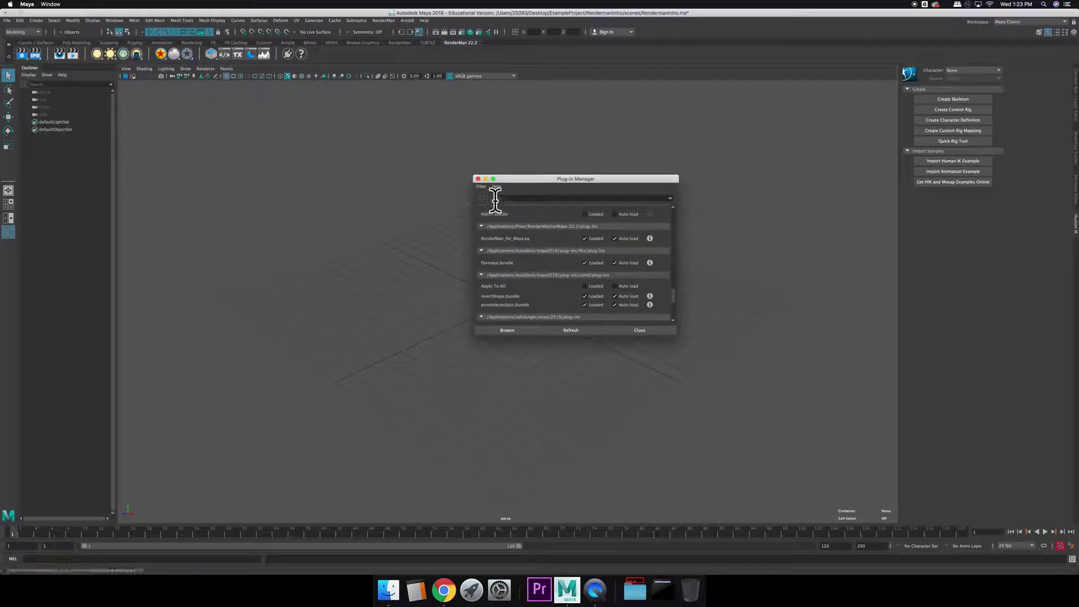
{"action": "left_click_drag", "start_coordinate": [505, 178], "coordinate": [406, 137]}
{"action": "left_click_drag", "start_coordinate": [580, 298], "coordinate": [617, 368]}
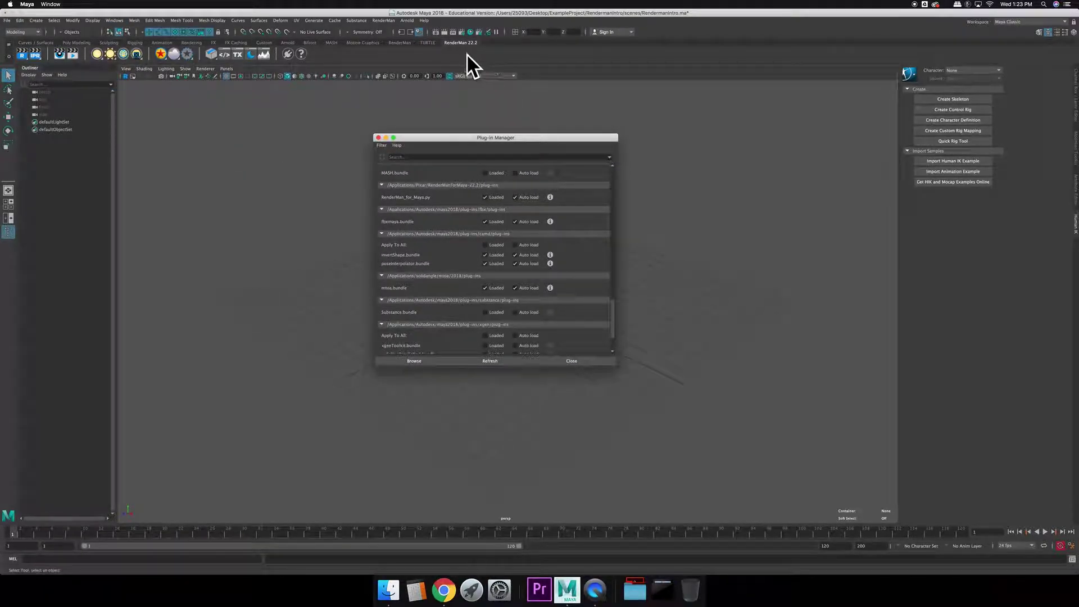
{"action": "scroll", "coordinate": [466, 295], "scroll_direction": "down", "scroll_amount": 3}
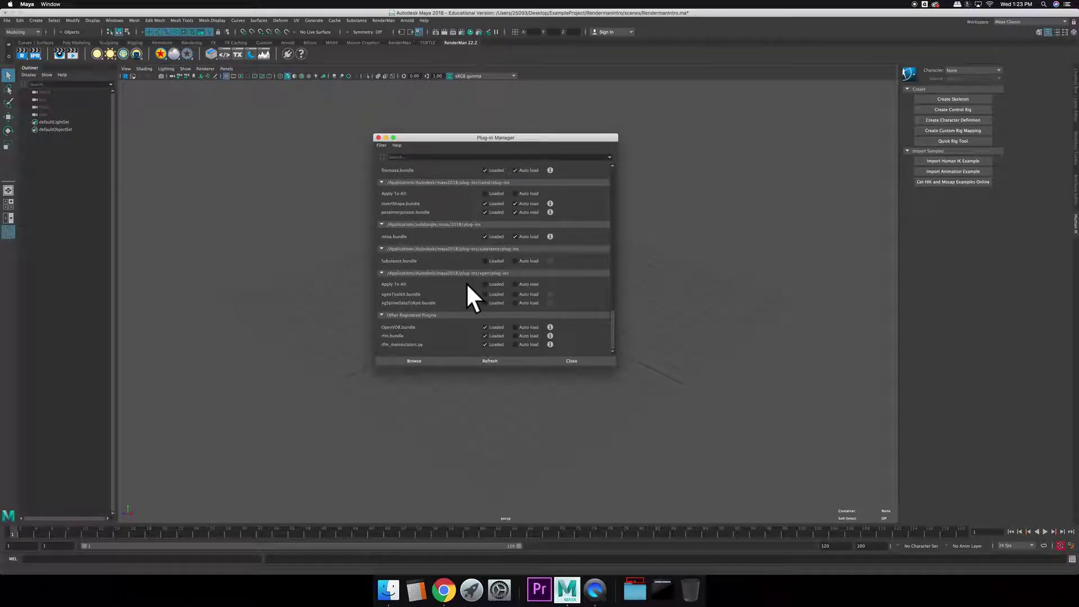
{"action": "scroll", "coordinate": [466, 282], "scroll_direction": "up", "scroll_amount": 5}
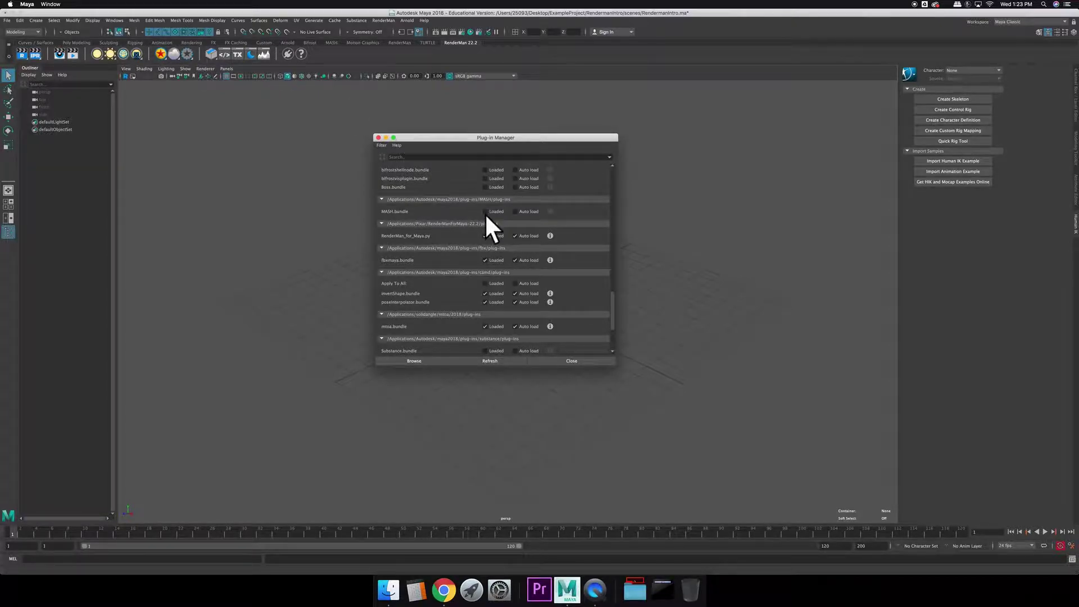
{"action": "left_click", "coordinate": [540, 360]}
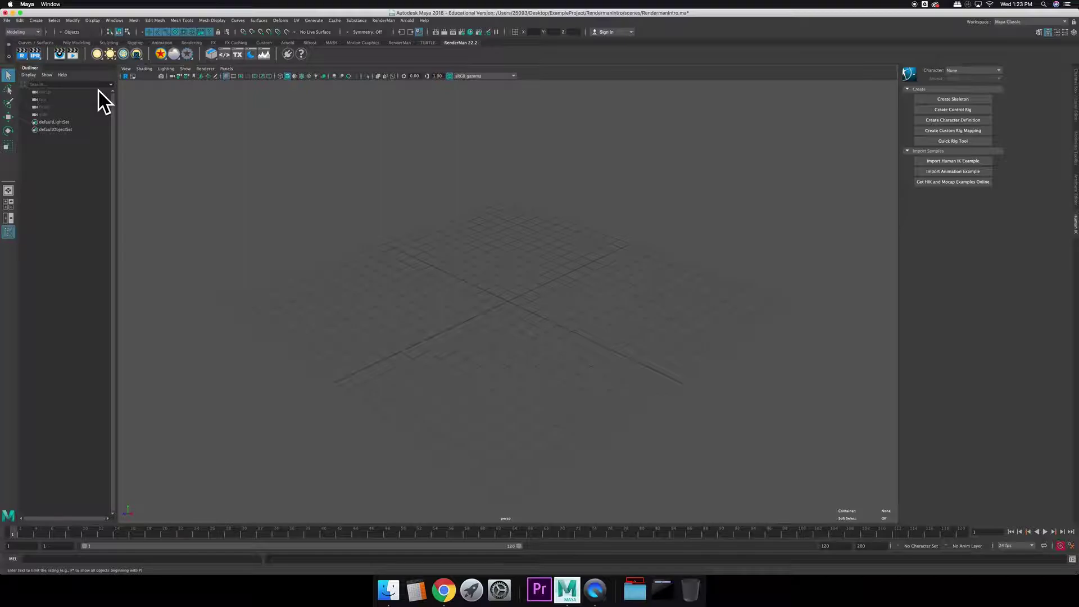
- Examine the available RenderMan light, environment light and light filter types without creating any of them
{"action": "left_click", "coordinate": [20, 55]}
{"action": "right_click", "coordinate": [96, 53]}
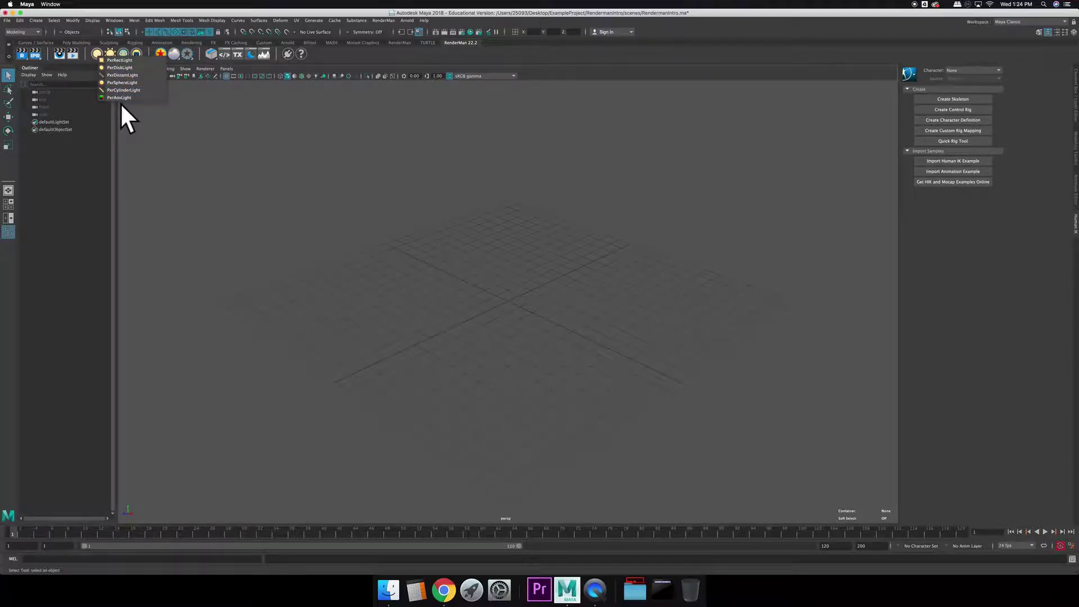
{"action": "left_click", "coordinate": [121, 103]}
{"action": "right_click", "coordinate": [110, 52]}
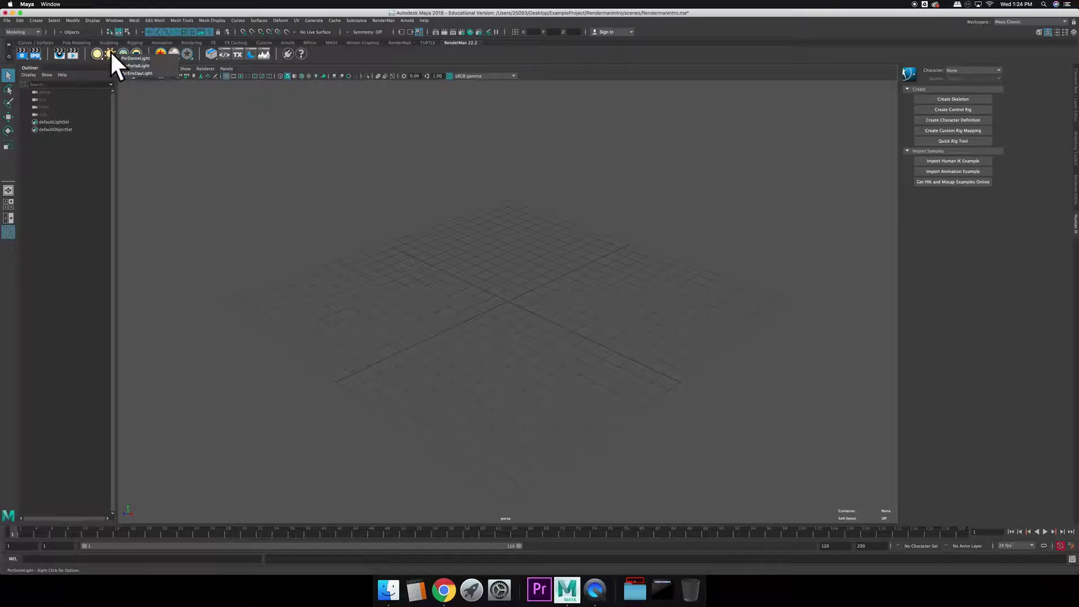
{"action": "left_click", "coordinate": [124, 88]}
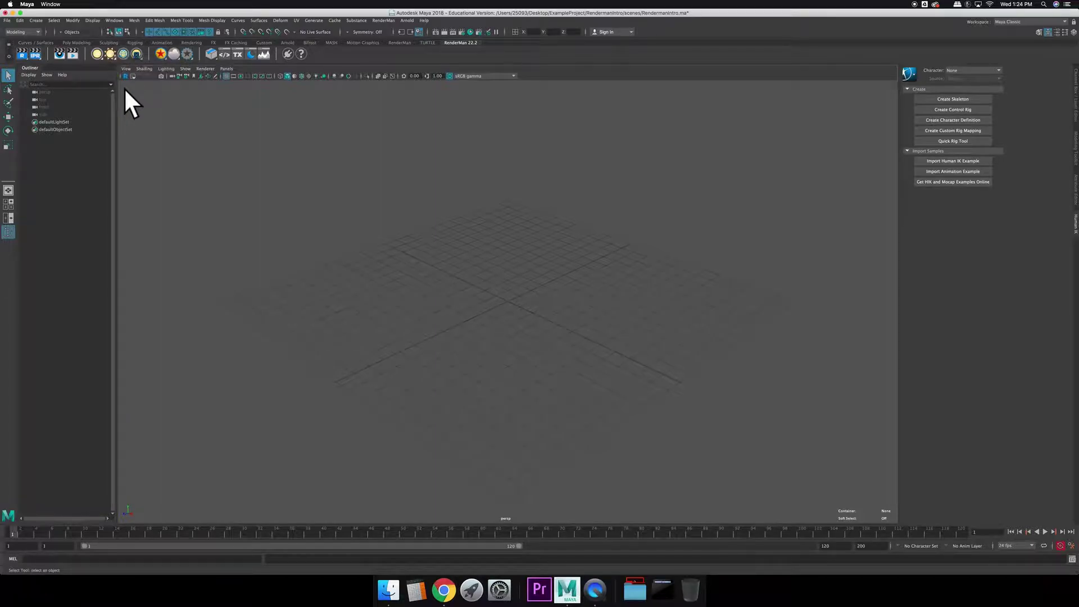
{"action": "right_click", "coordinate": [137, 55]}
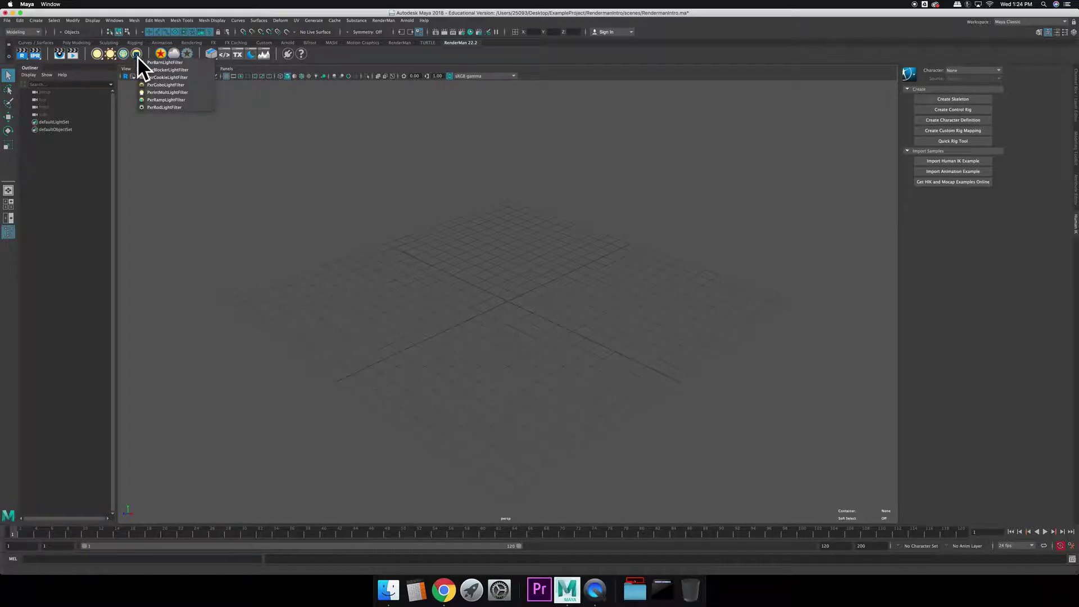
{"action": "left_click", "coordinate": [127, 81]}
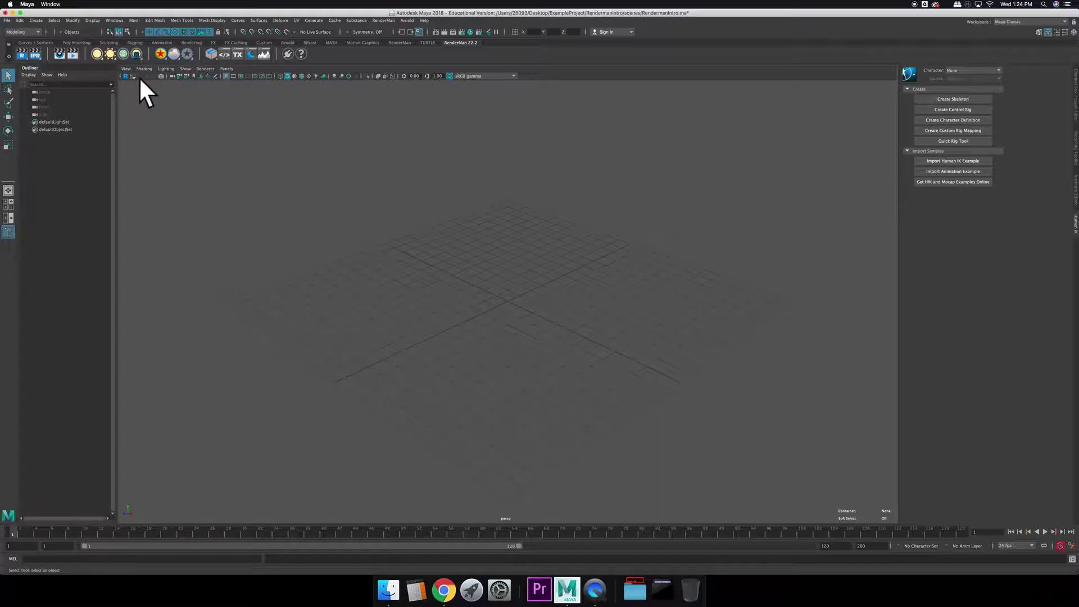
- Examine the available RenderMan surface materials, volume options and remaining creation tools without creating anything
{"action": "right_click", "coordinate": [161, 54]}
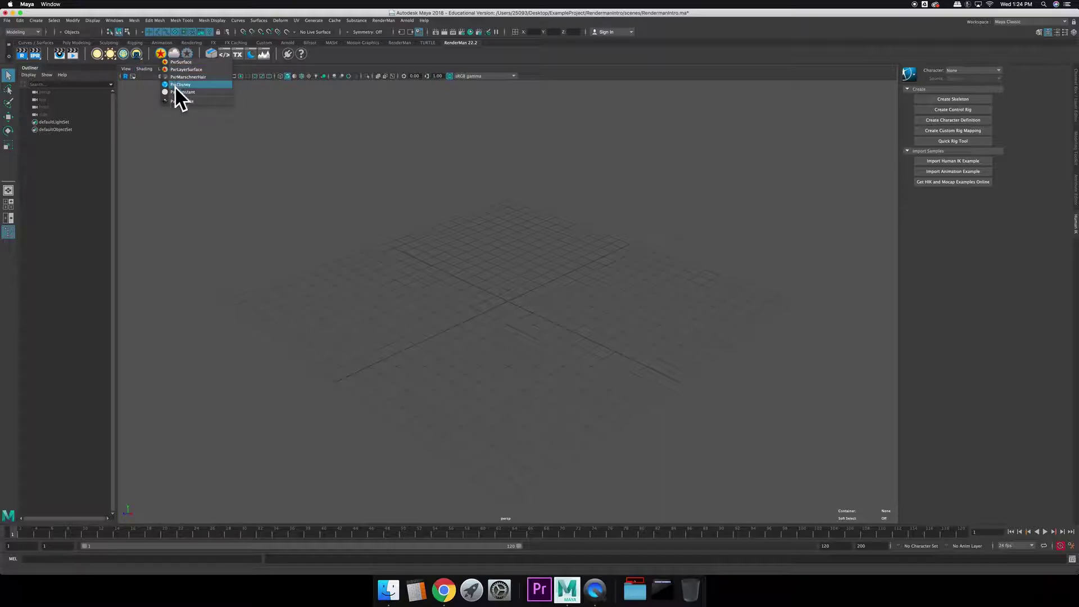
{"action": "left_click", "coordinate": [174, 112]}
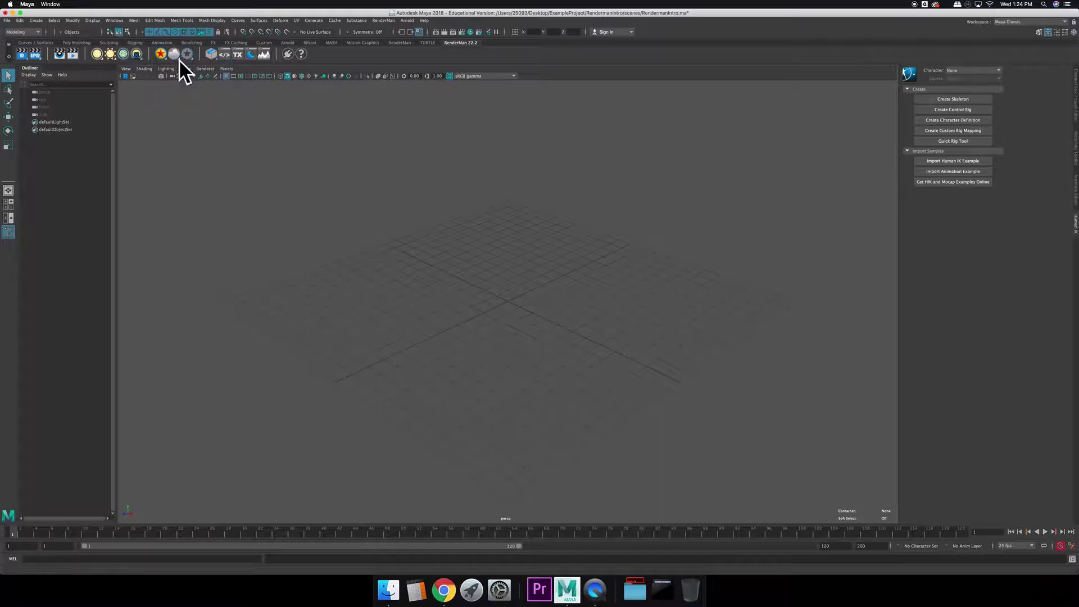
{"action": "right_click", "coordinate": [174, 55]}
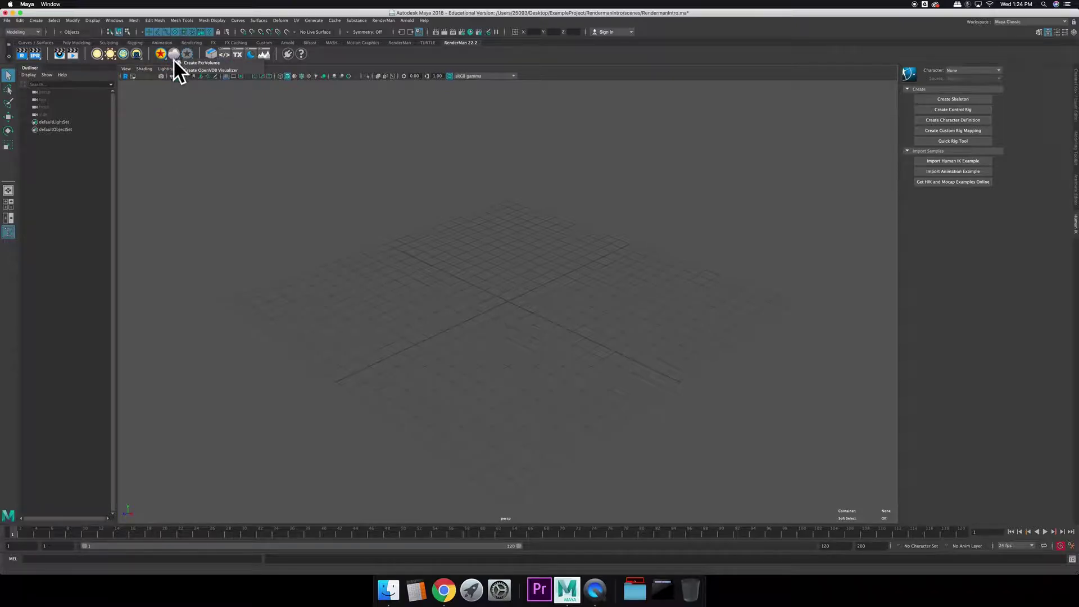
{"action": "left_click", "coordinate": [172, 82]}
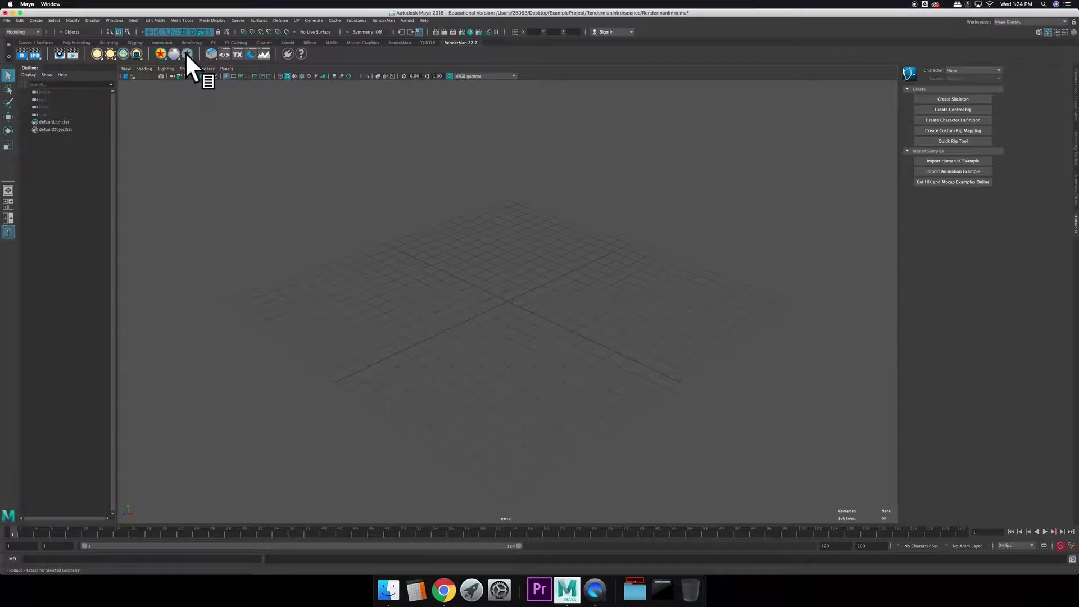
{"action": "right_click", "coordinate": [186, 54]}
{"action": "left_click", "coordinate": [195, 80]}
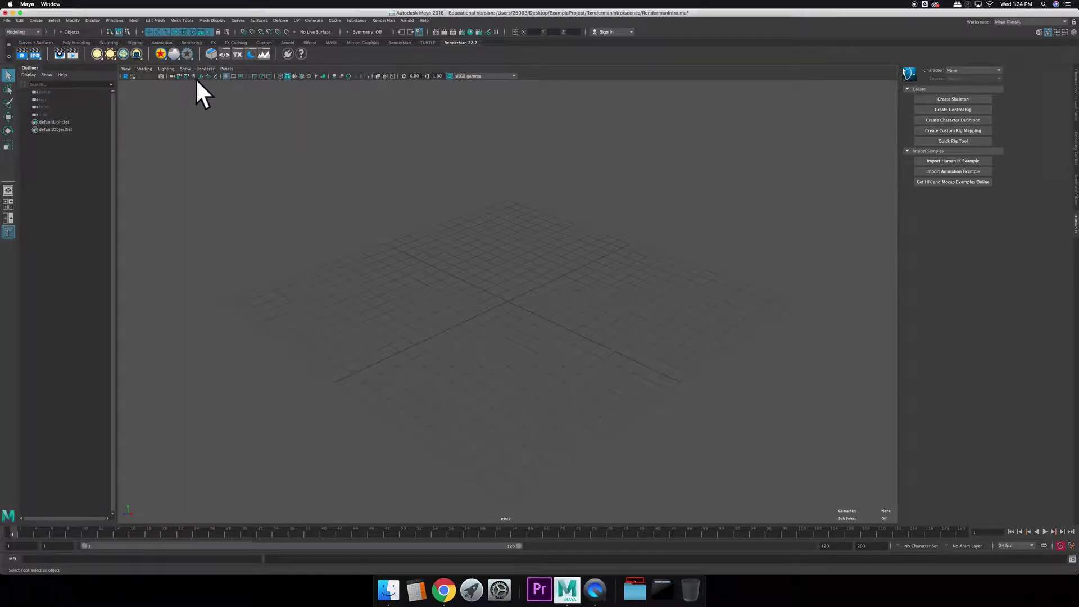
{"action": "left_click", "coordinate": [251, 59]}
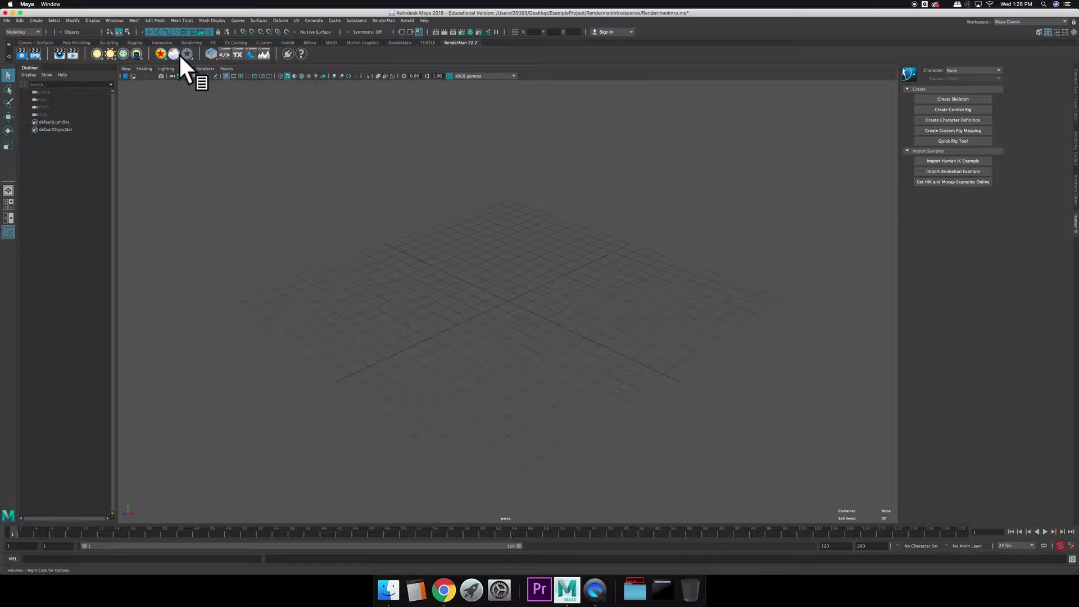
{"action": "left_click", "coordinate": [250, 59]}
- In the RenderMan preferences, set batch rendering to spool to Local Queue with the RIB spool style
{"action": "left_click", "coordinate": [384, 21]}
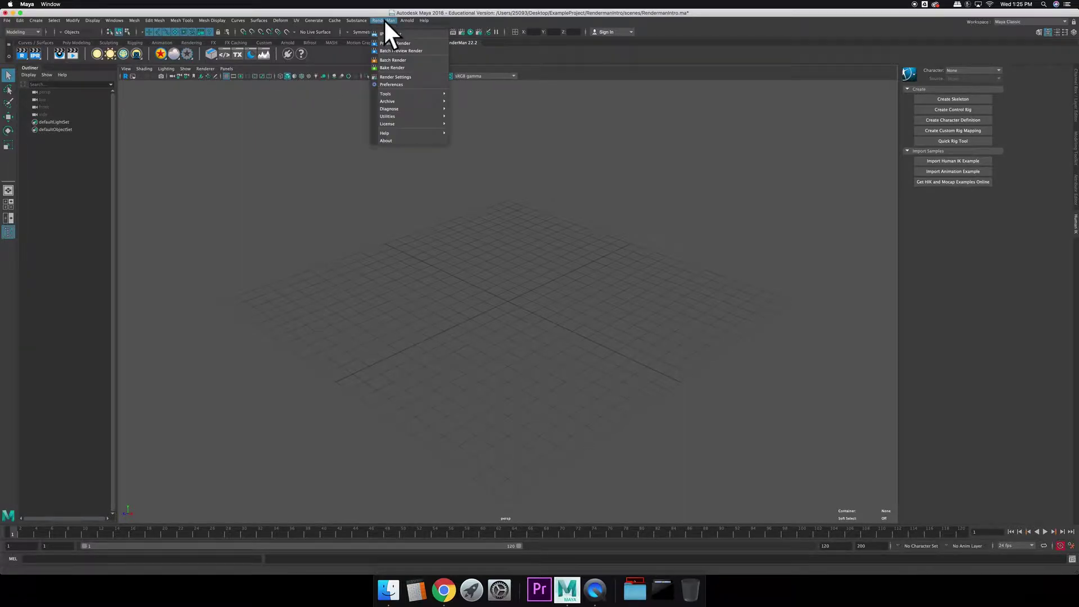
{"action": "left_click", "coordinate": [402, 83]}
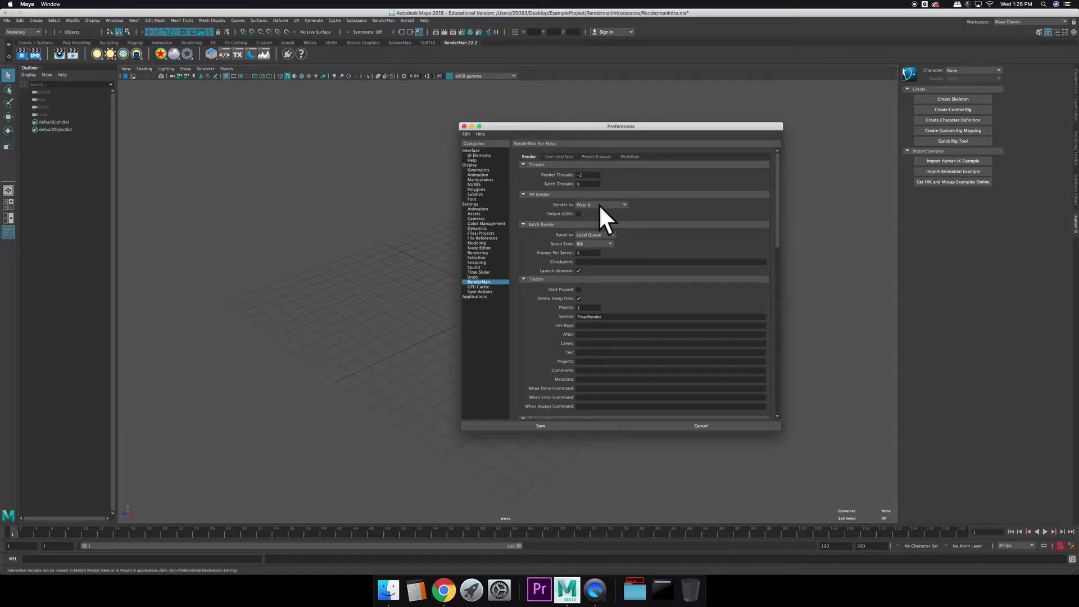
{"action": "left_click", "coordinate": [611, 235]}
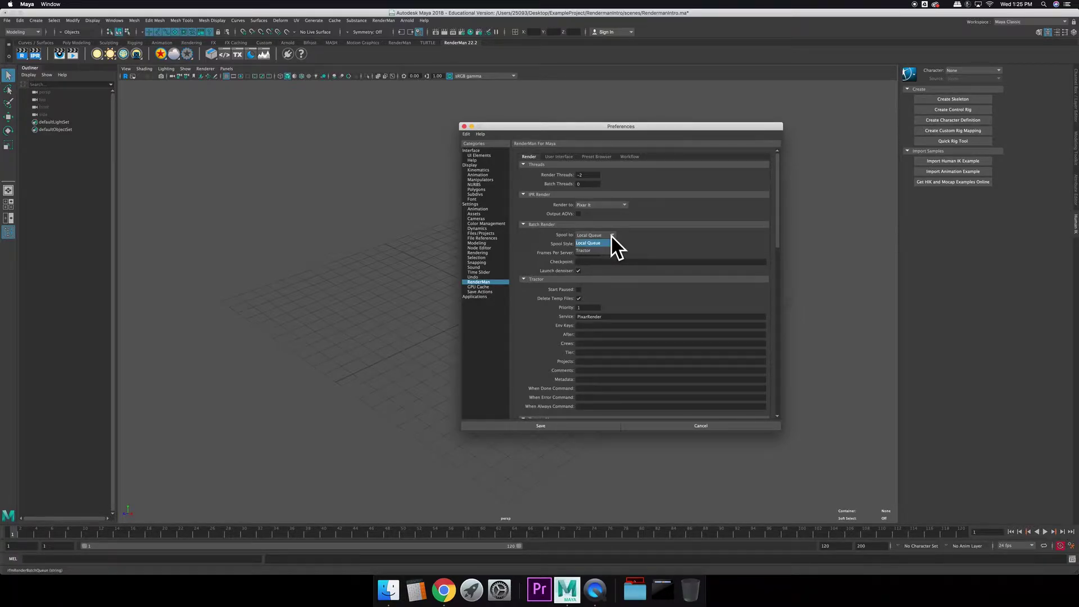
{"action": "left_click", "coordinate": [608, 243]}
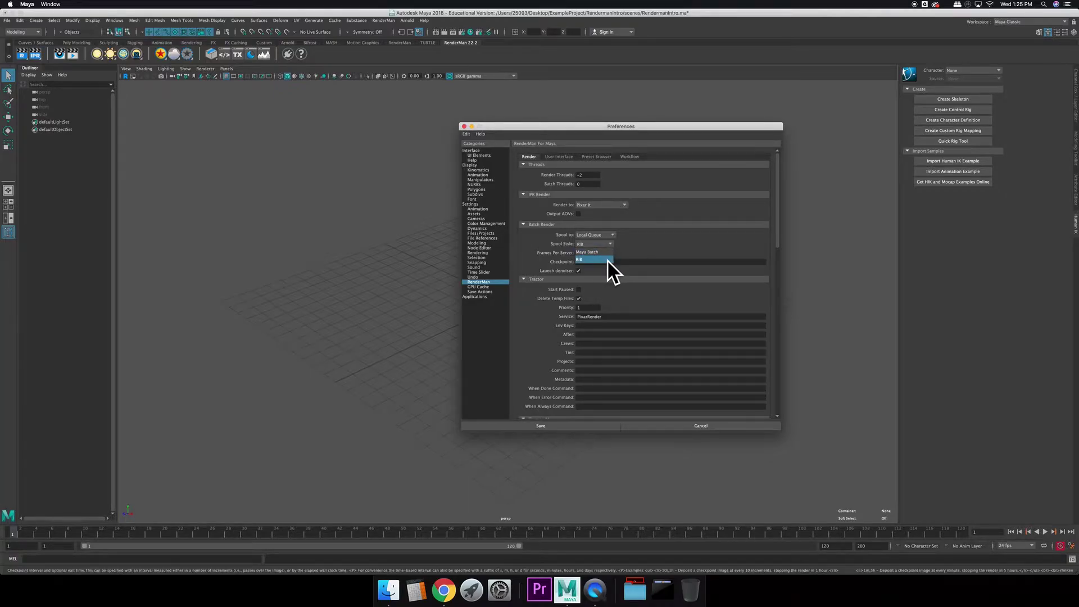
{"action": "left_click", "coordinate": [607, 260]}
- Look through the User Interface, Preset Browser and Workflow settings of the RenderMan preferences
{"action": "left_click", "coordinate": [566, 157]}
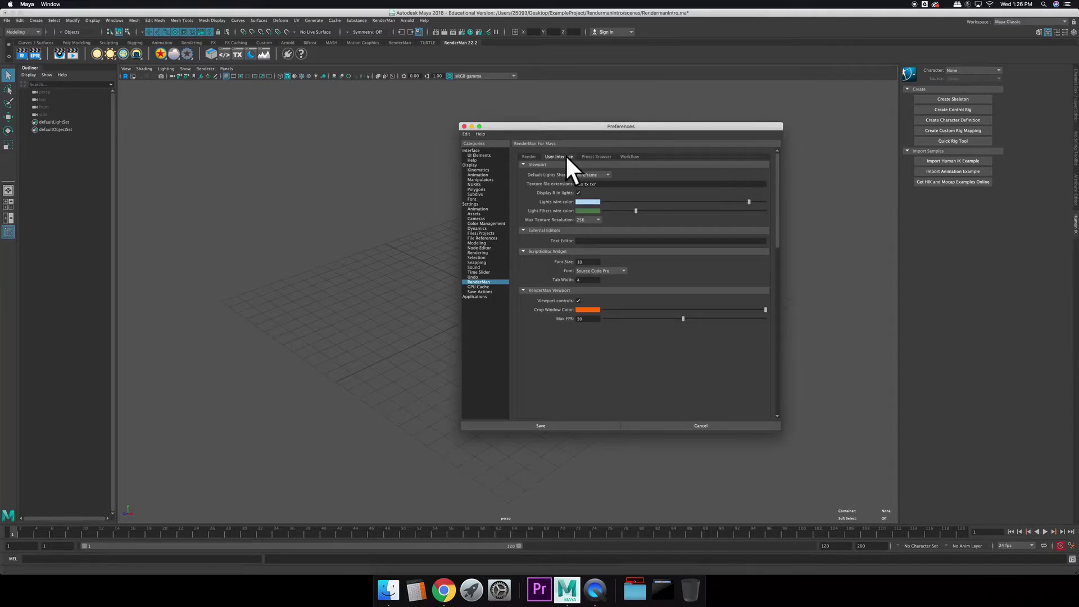
{"action": "left_click", "coordinate": [594, 156]}
{"action": "left_click", "coordinate": [628, 157]}
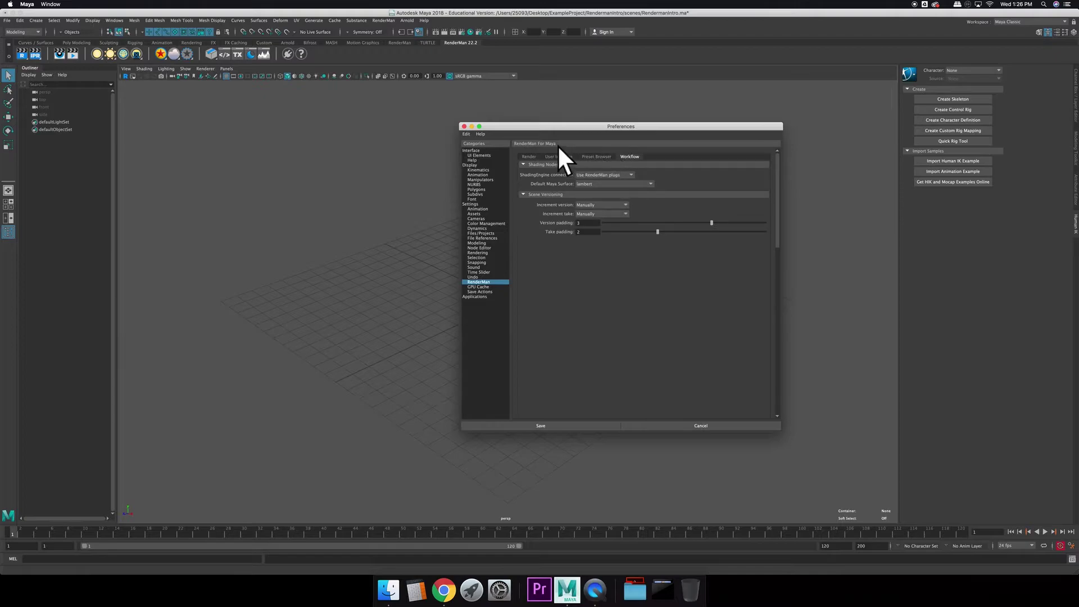
- In the general Rendering preferences, choose Render Setup as the Preferred Render Setup System and save the preferences
{"action": "left_click", "coordinate": [494, 249]}
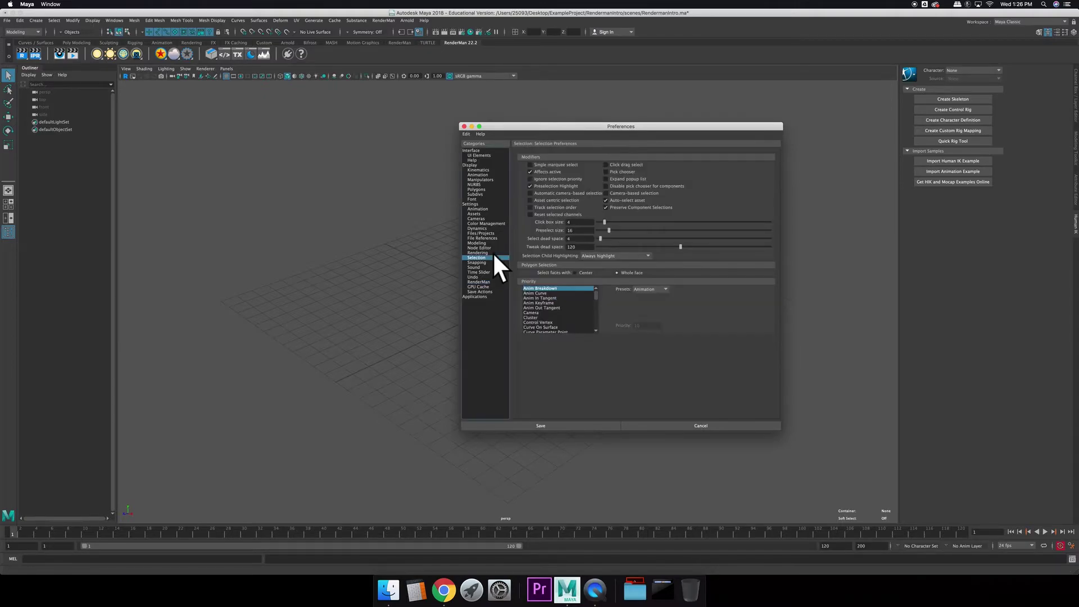
{"action": "left_click", "coordinate": [495, 253]}
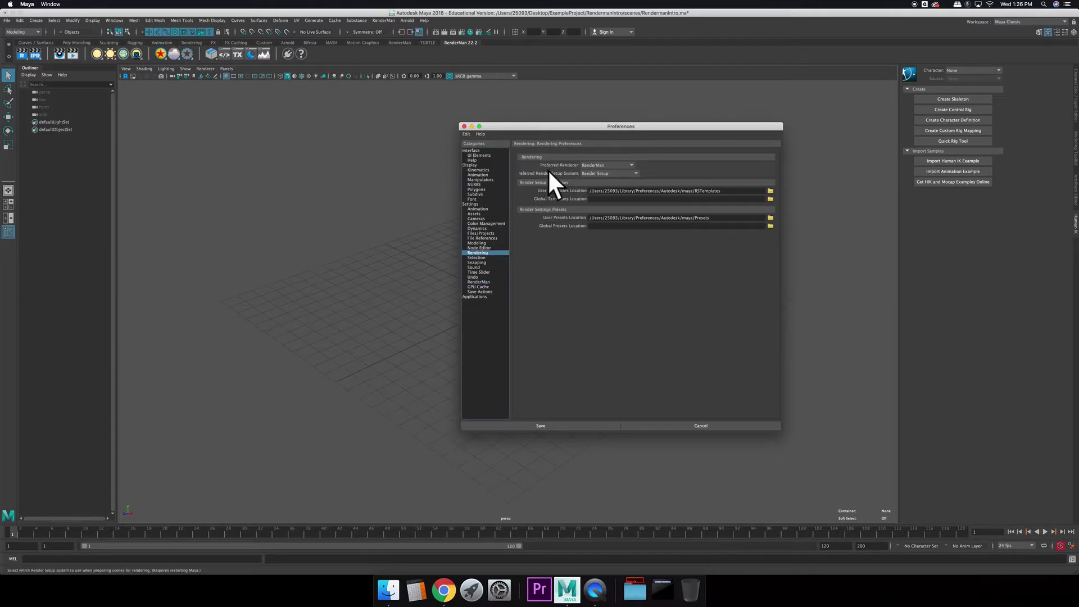
{"action": "left_click", "coordinate": [613, 173]}
{"action": "left_click", "coordinate": [618, 181]}
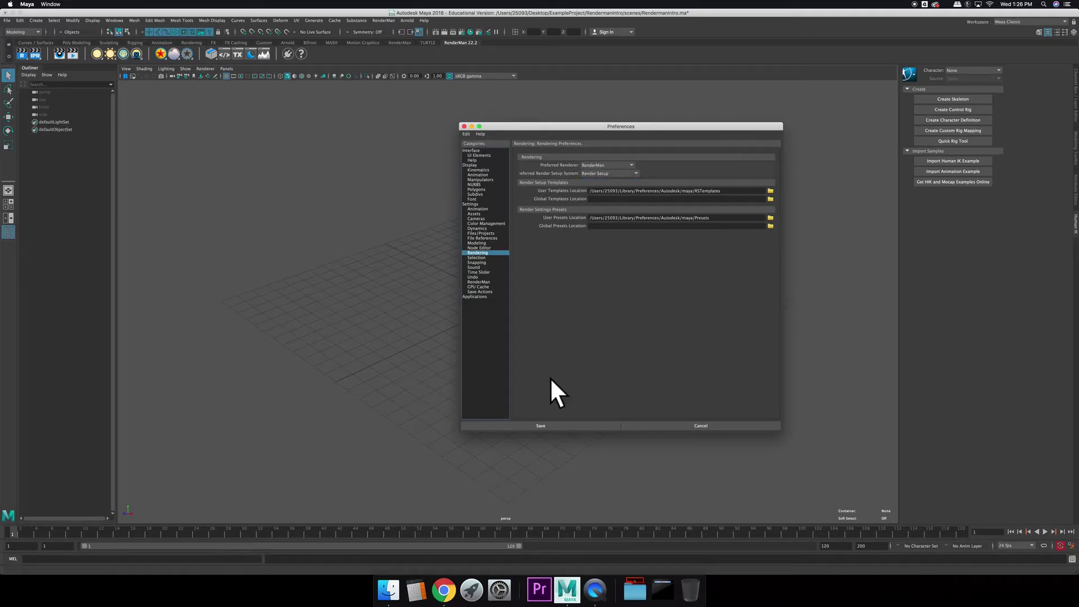
{"action": "left_click", "coordinate": [540, 425]}
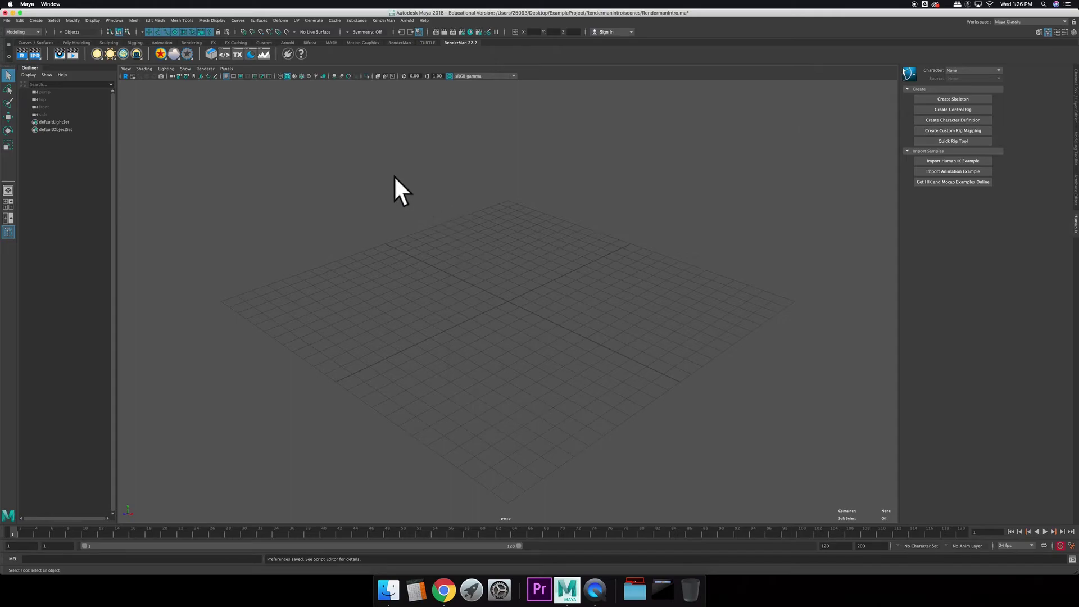